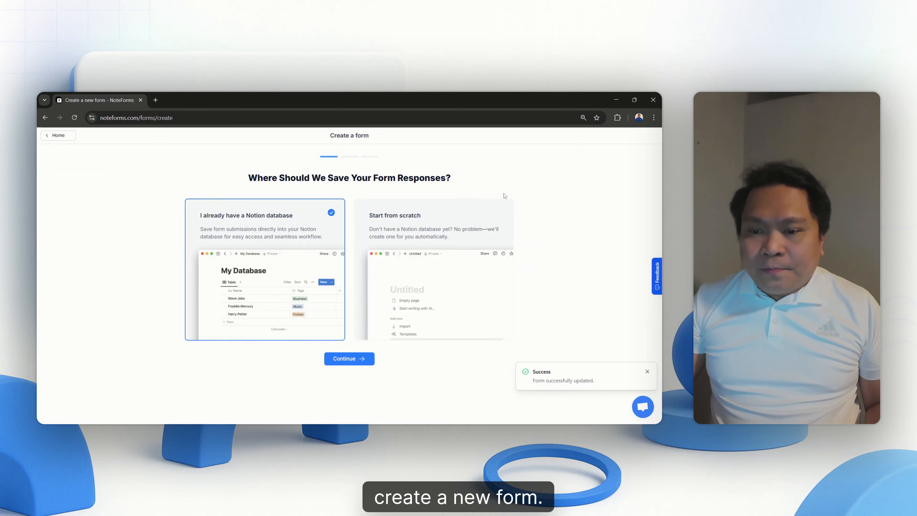
Start from scratch and have the AI generate a clean, professional registration form with name, email and a project code containing "ABCD"
{"action": "left_click", "coordinate": [416, 283]}
{"action": "left_click", "coordinate": [364, 360]}
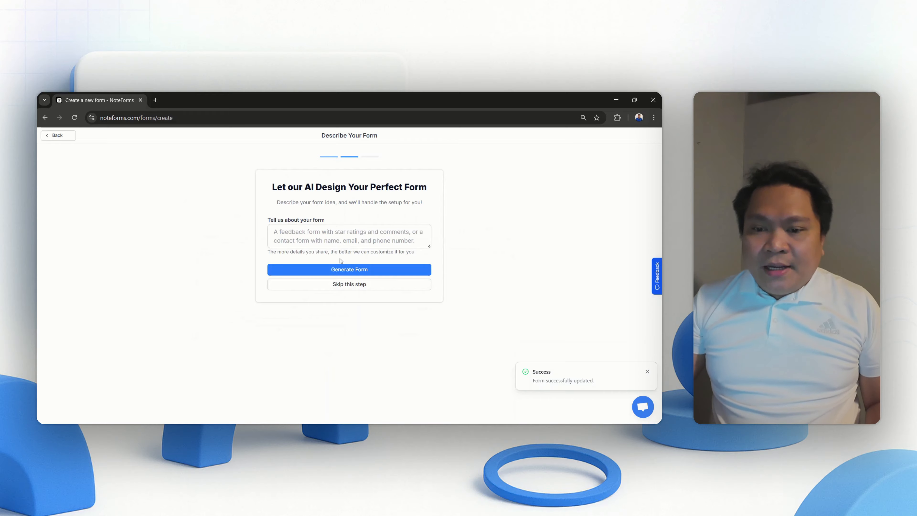
{"action": "left_click_drag", "start_coordinate": [429, 246], "coordinate": [430, 324]}
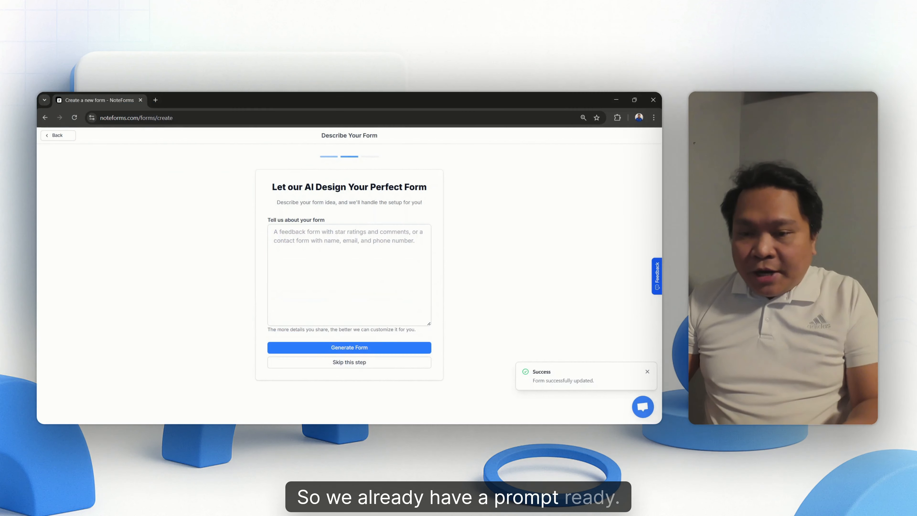
{"action": "type", "text": "Create a registration form with fields for name, email, and project code. The project code should contain the text \"ABCD\" in it. Keep the form clean and professional."}
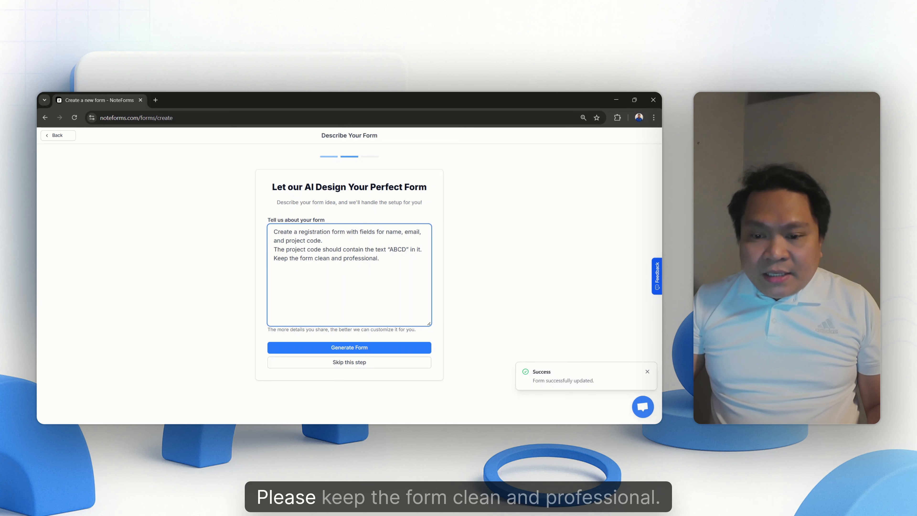
{"action": "left_click", "coordinate": [358, 347]}
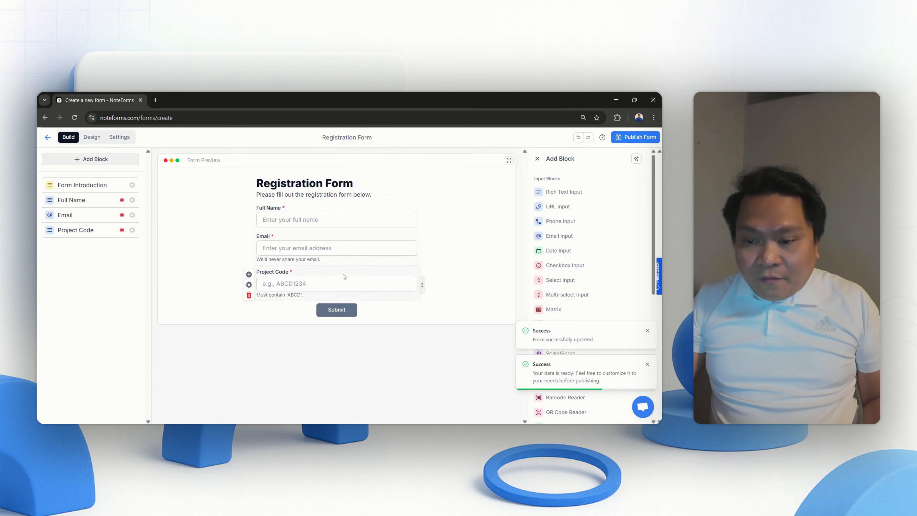
{"action": "left_click", "coordinate": [343, 284]}
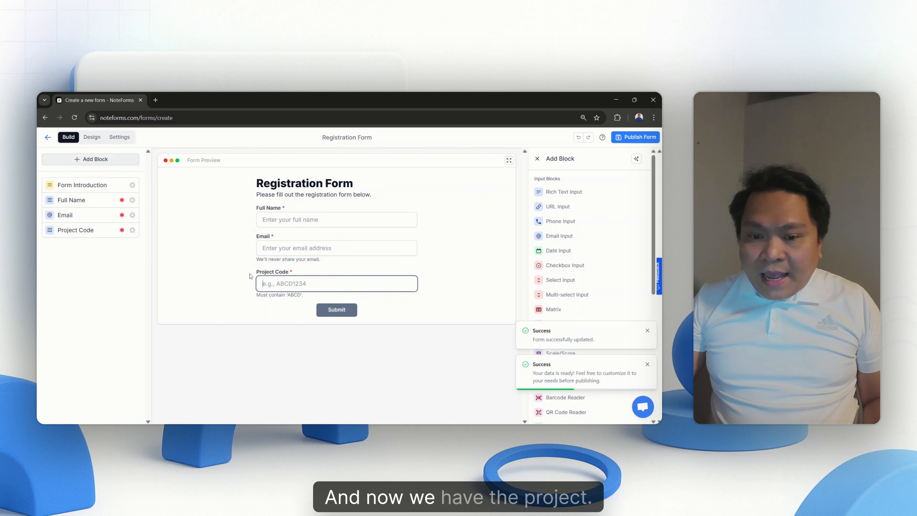
{"action": "left_click", "coordinate": [283, 219]}
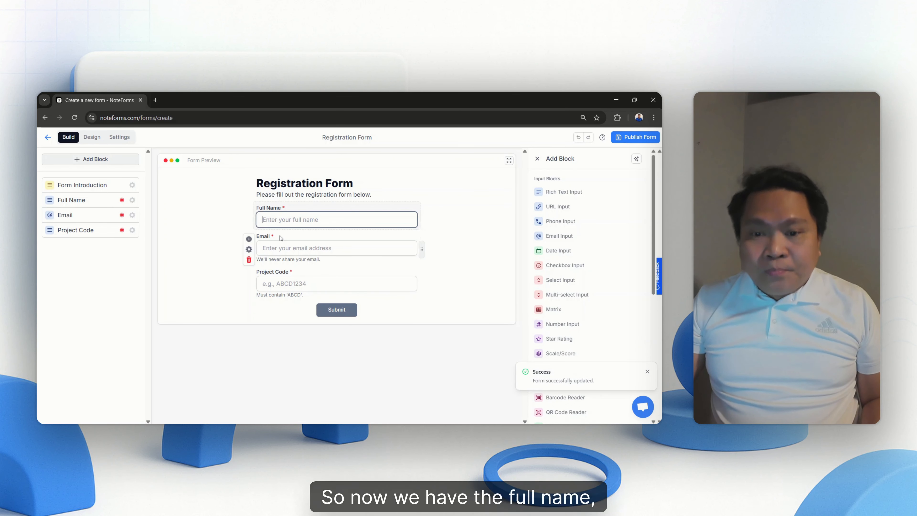
{"action": "left_click", "coordinate": [286, 248]}
{"action": "left_click", "coordinate": [285, 283]}
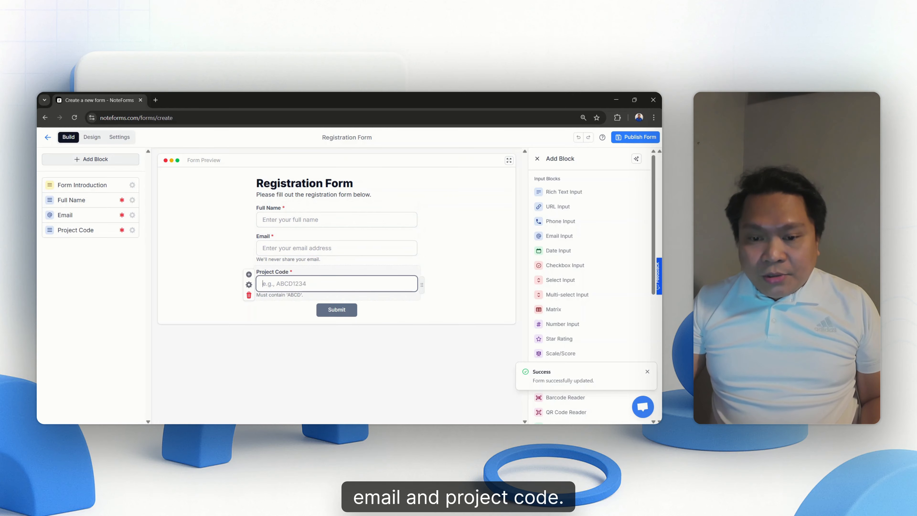
Add a validation rule to the Project Code field of the registration form
{"action": "left_click", "coordinate": [250, 285]}
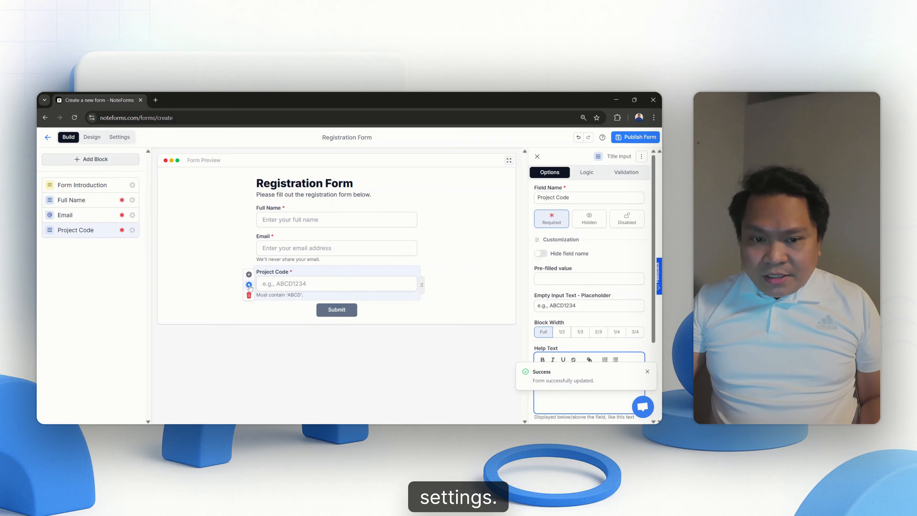
{"action": "left_click", "coordinate": [135, 232]}
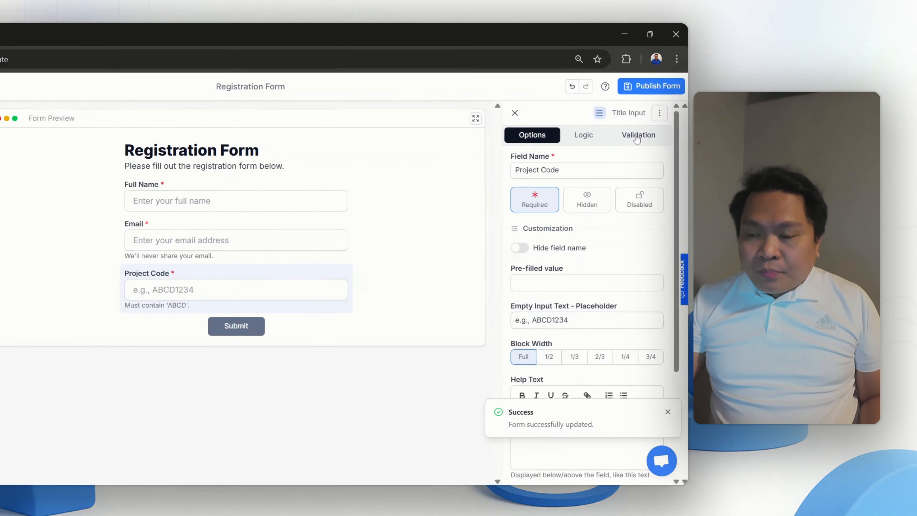
{"action": "left_click", "coordinate": [642, 121]}
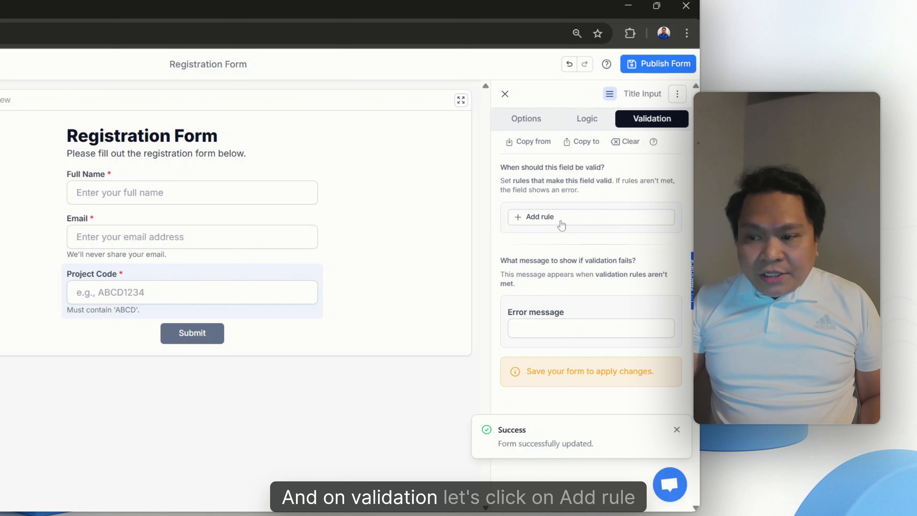
{"action": "left_click", "coordinate": [562, 225]}
{"action": "left_click", "coordinate": [184, 233]}
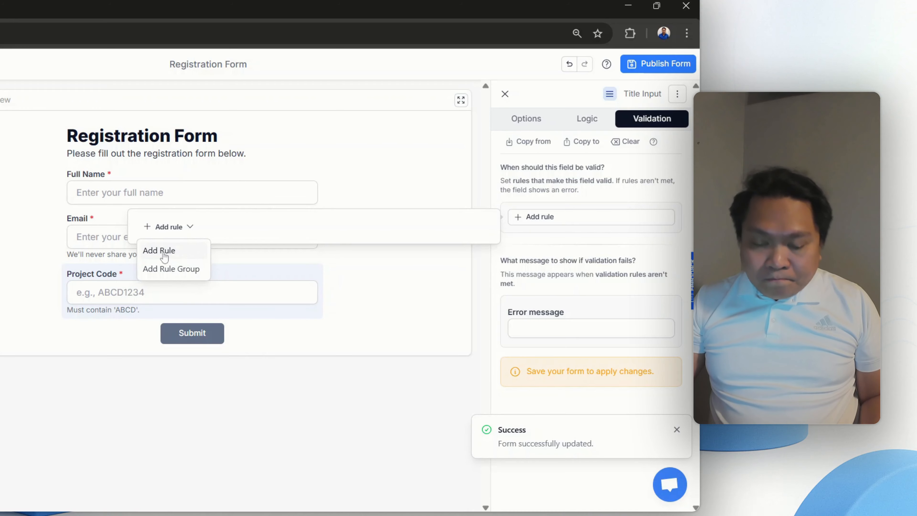
{"action": "left_click", "coordinate": [164, 254]}
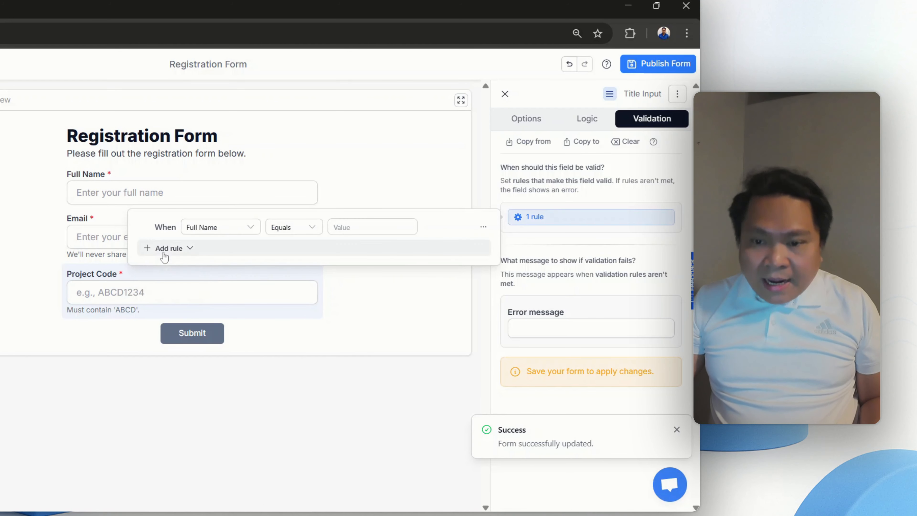
Define the validation rule so that Project Code must satisfy Starts With "ABCD"
{"action": "left_click", "coordinate": [223, 234]}
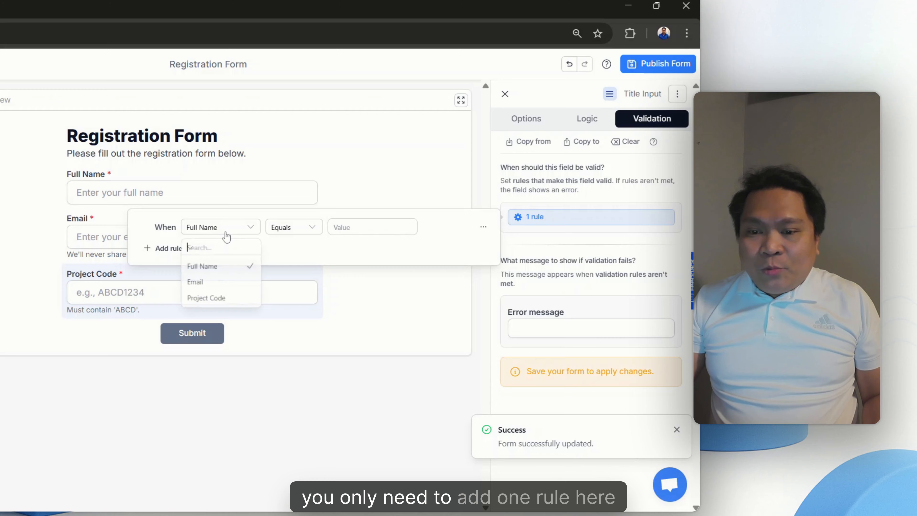
{"action": "left_click", "coordinate": [220, 299]}
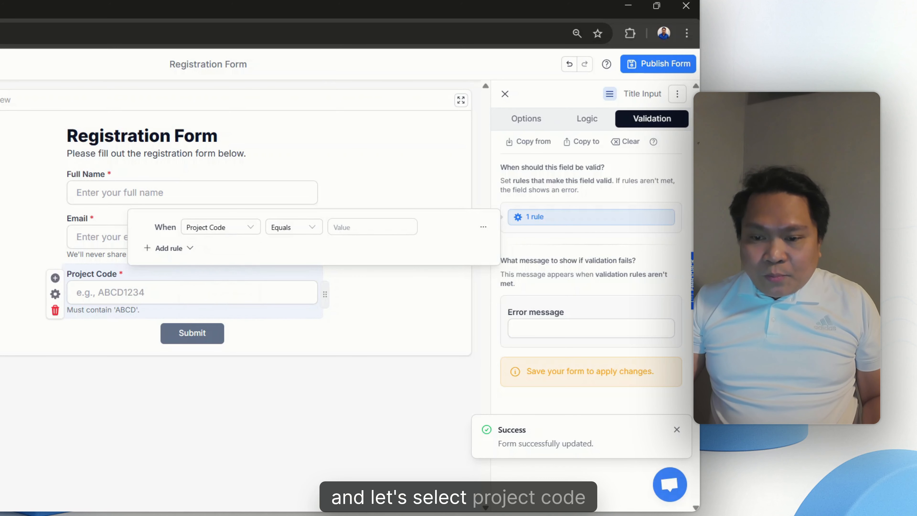
{"action": "left_click", "coordinate": [310, 234]}
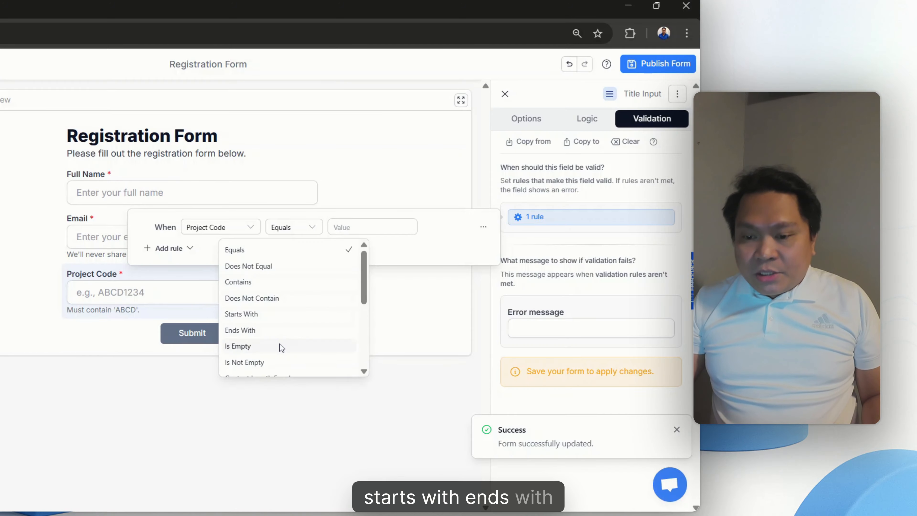
{"action": "scroll", "coordinate": [281, 348], "scroll_direction": "down", "scroll_amount": 2}
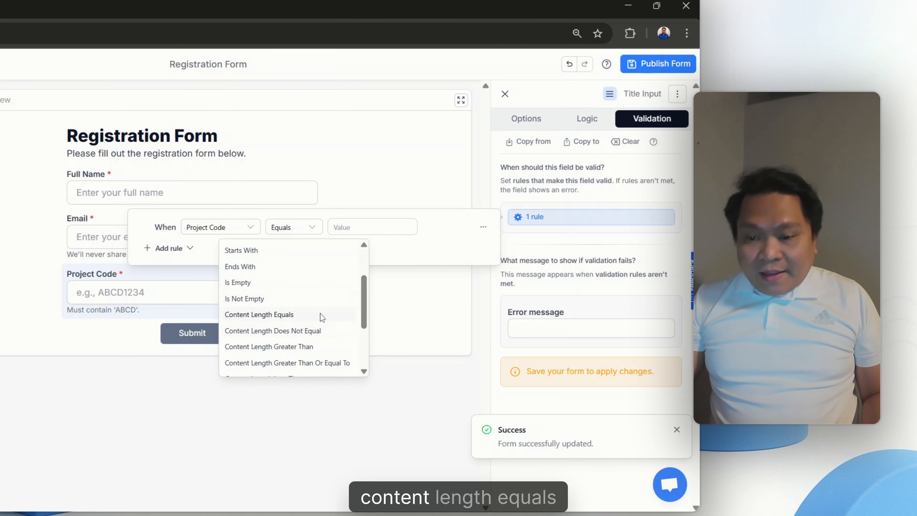
{"action": "scroll", "coordinate": [322, 317], "scroll_direction": "down", "scroll_amount": 3}
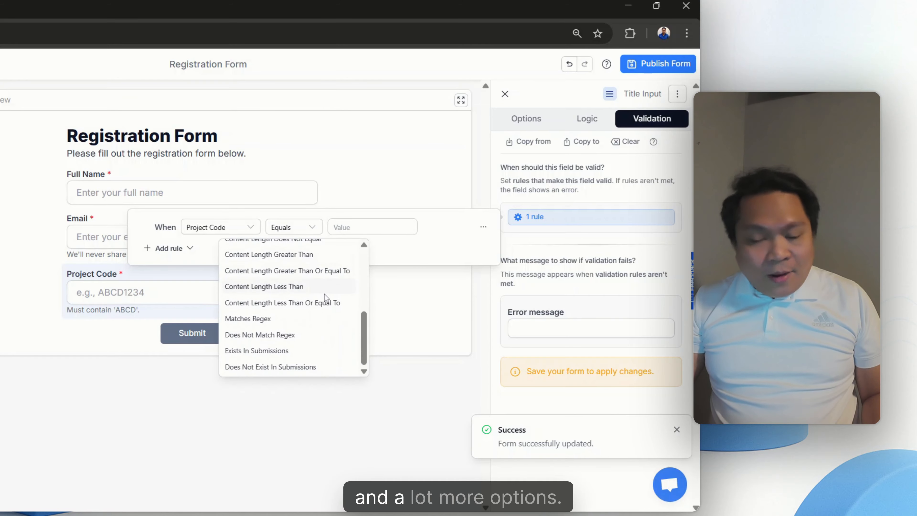
{"action": "scroll", "coordinate": [325, 298], "scroll_direction": "up", "scroll_amount": 6}
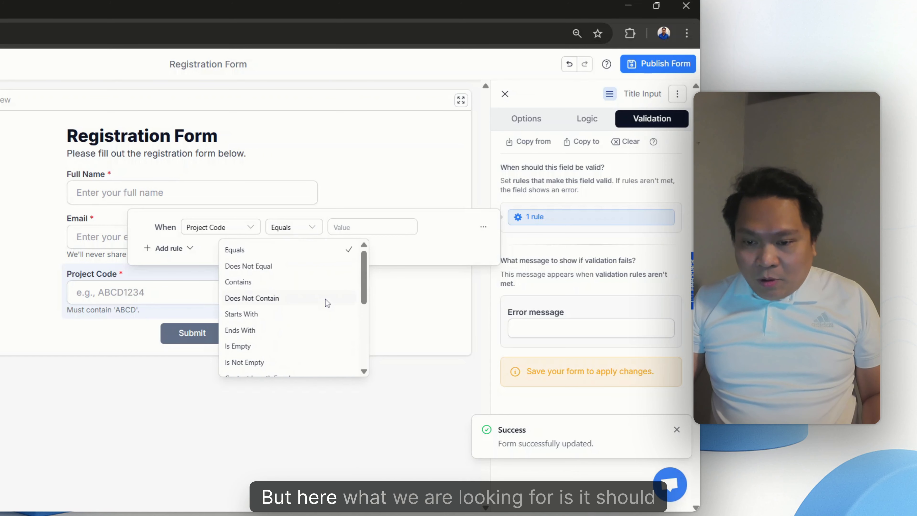
{"action": "left_click", "coordinate": [292, 320]}
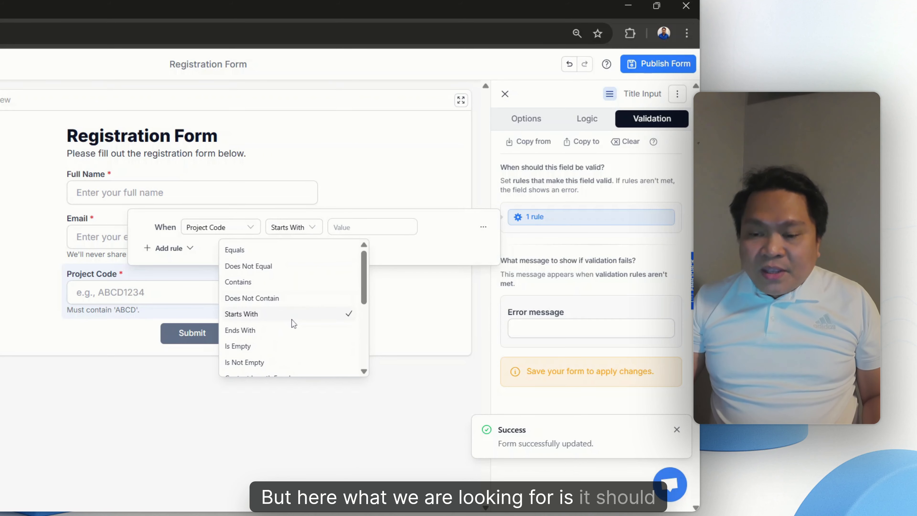
{"action": "left_click", "coordinate": [356, 231]}
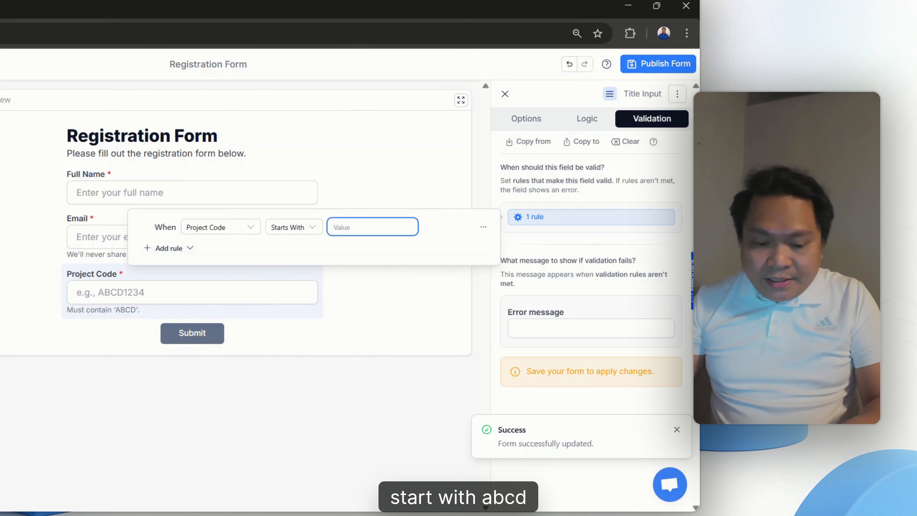
{"action": "type", "text": "ABCD"}
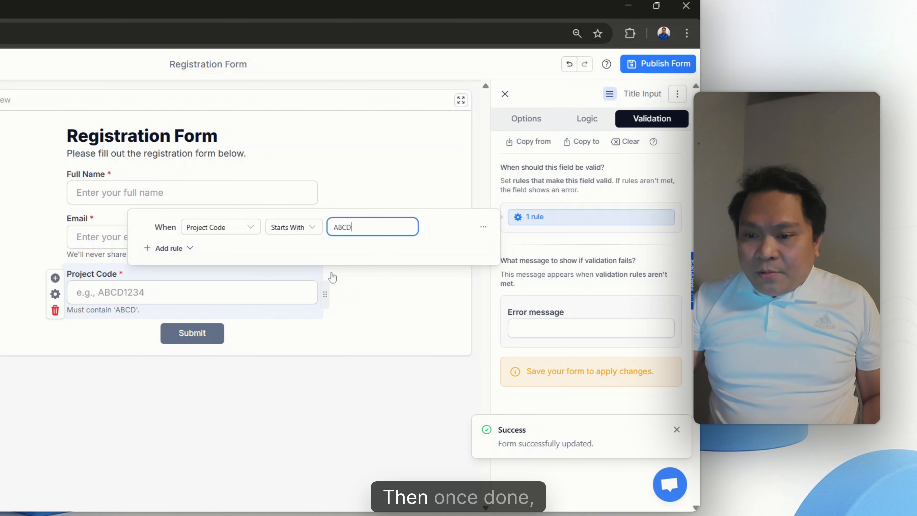
{"action": "left_click", "coordinate": [574, 243]}
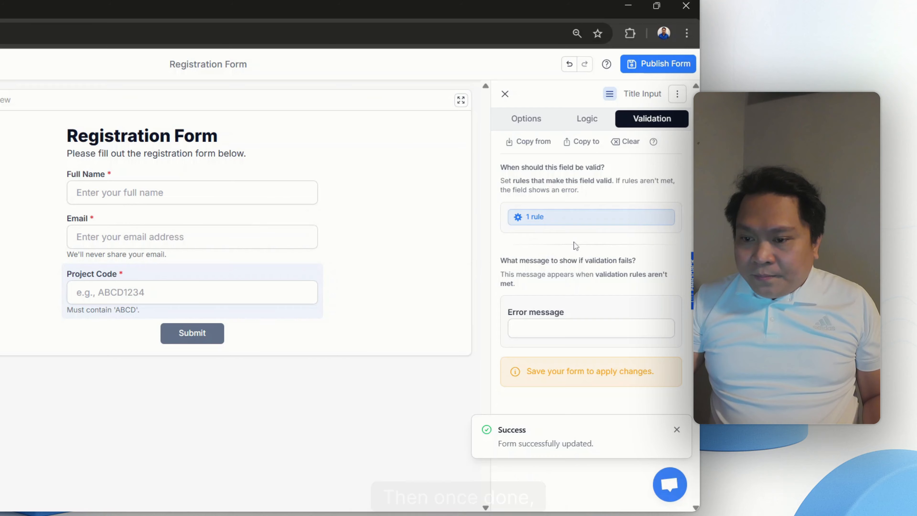
Reopen the Project Code validation rule to review its condition, and close it again
{"action": "left_click", "coordinate": [570, 223]}
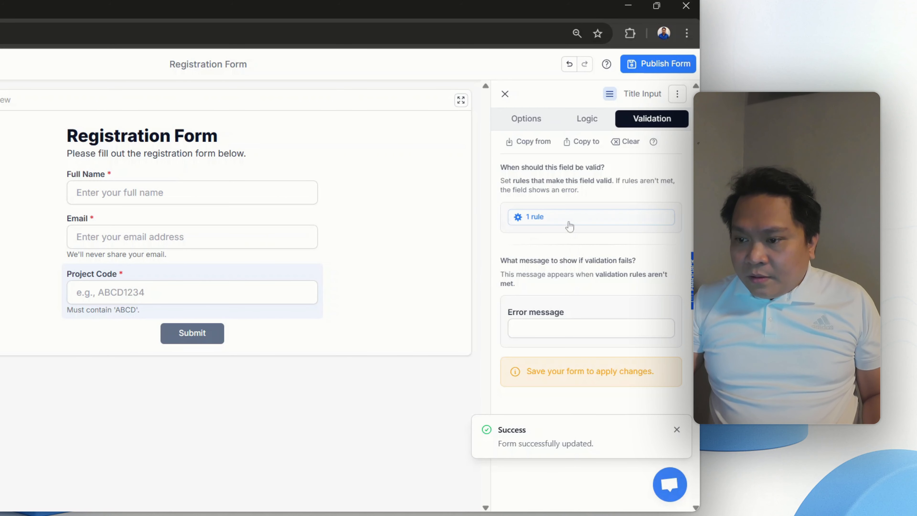
{"action": "left_click", "coordinate": [575, 244]}
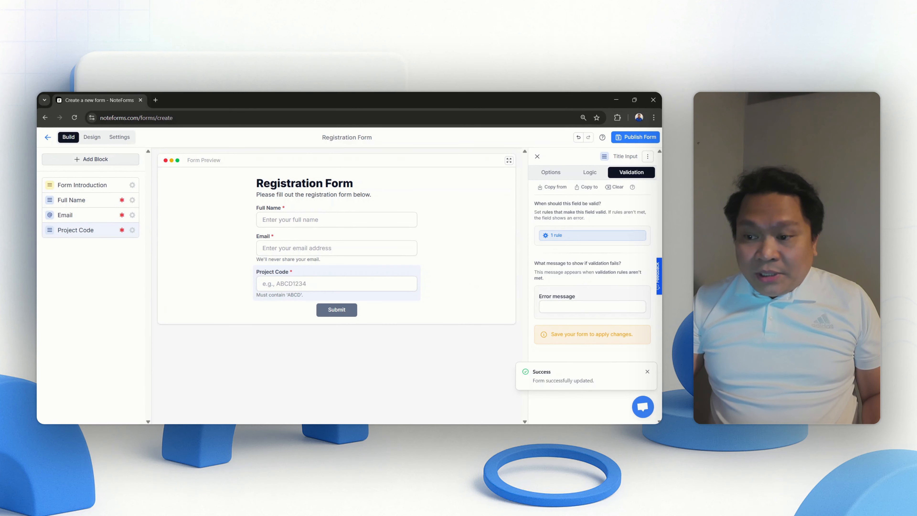
{"action": "left_click", "coordinate": [567, 237]}
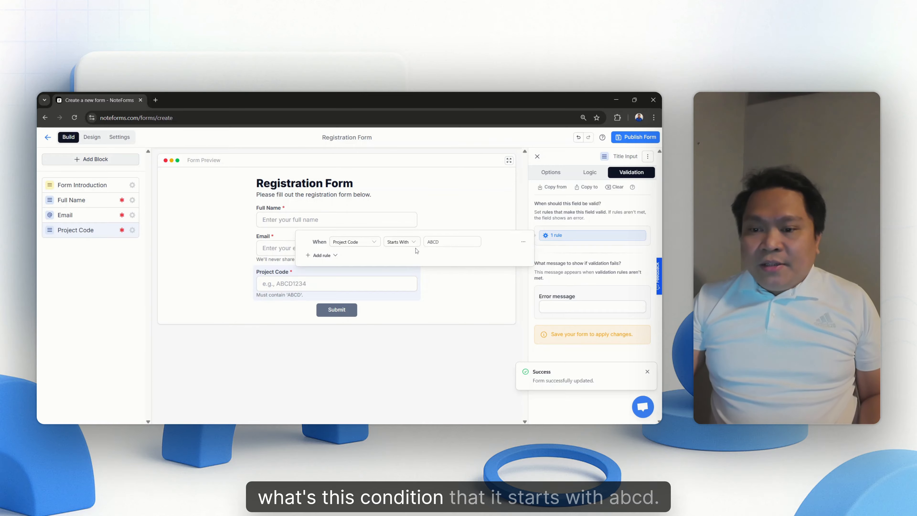
{"action": "left_click", "coordinate": [559, 259]}
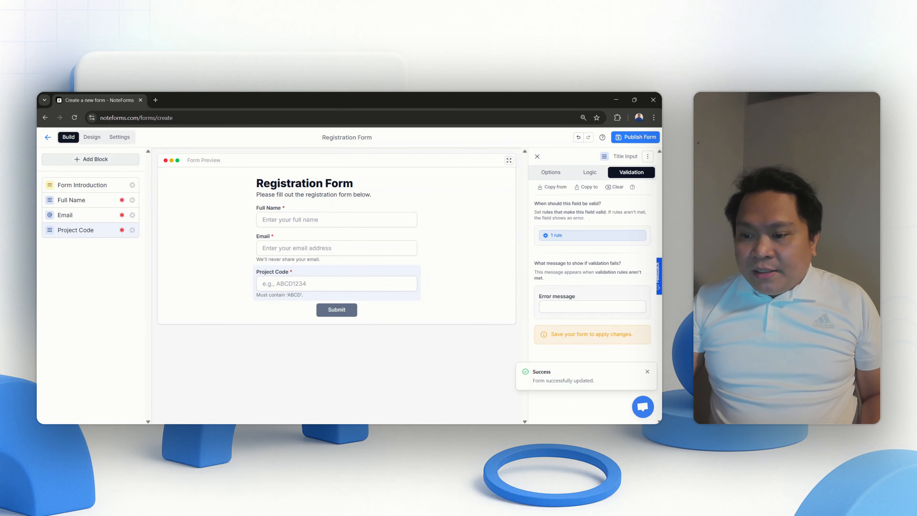
Set the Project Code validation error message to "Sorry, this is not an accepted project code. It should start with ABCD."
{"action": "left_click", "coordinate": [558, 305]}
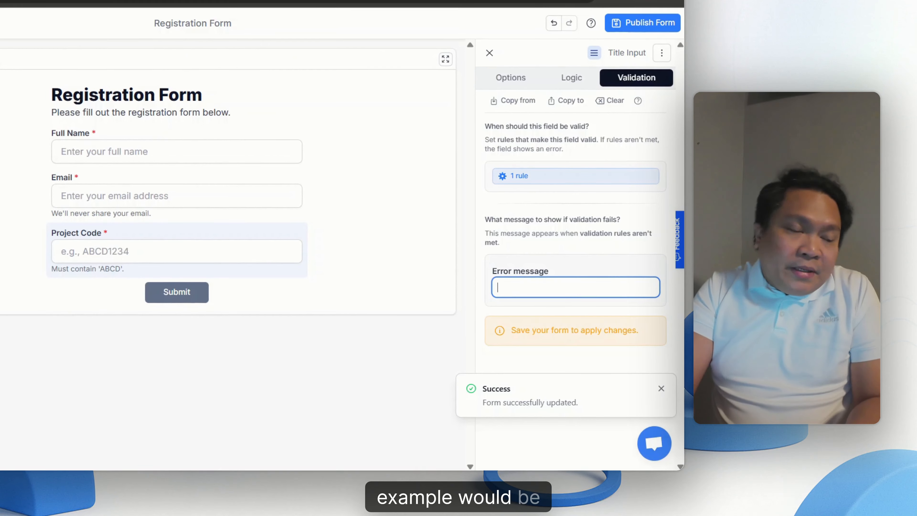
{"action": "type", "text": "orr"}
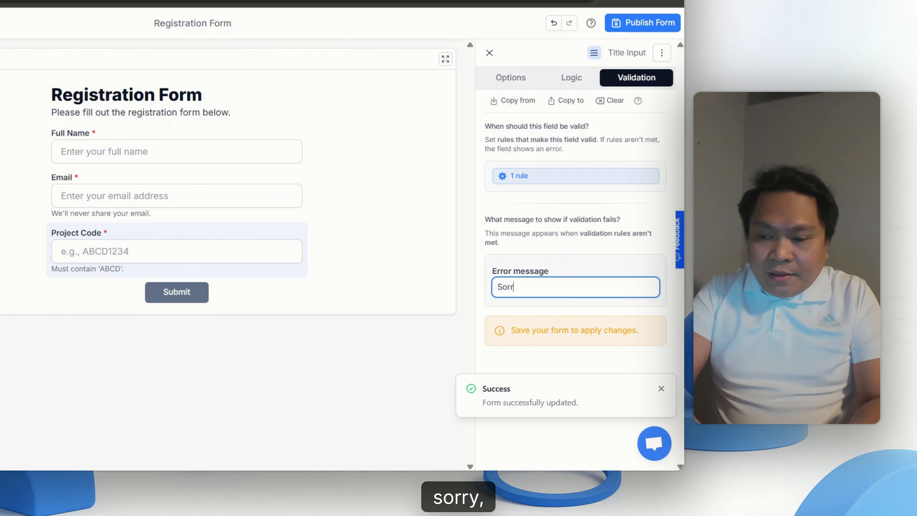
{"action": "type", "text": "y, this is n"}
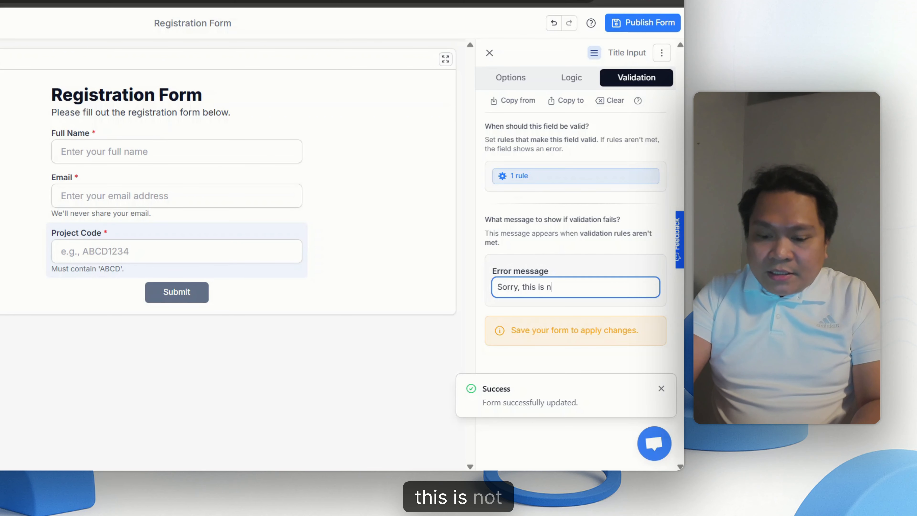
{"action": "type", "text": "ot an ac"}
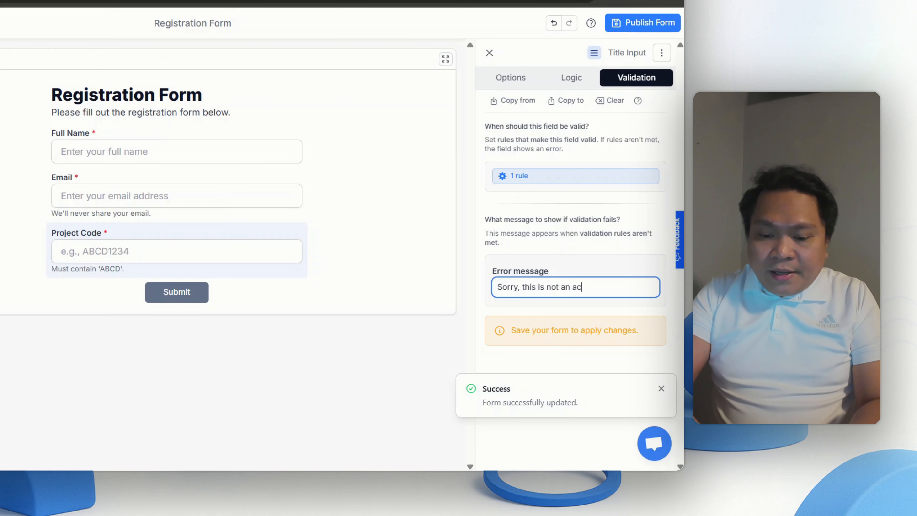
{"action": "type", "text": "cepta"}
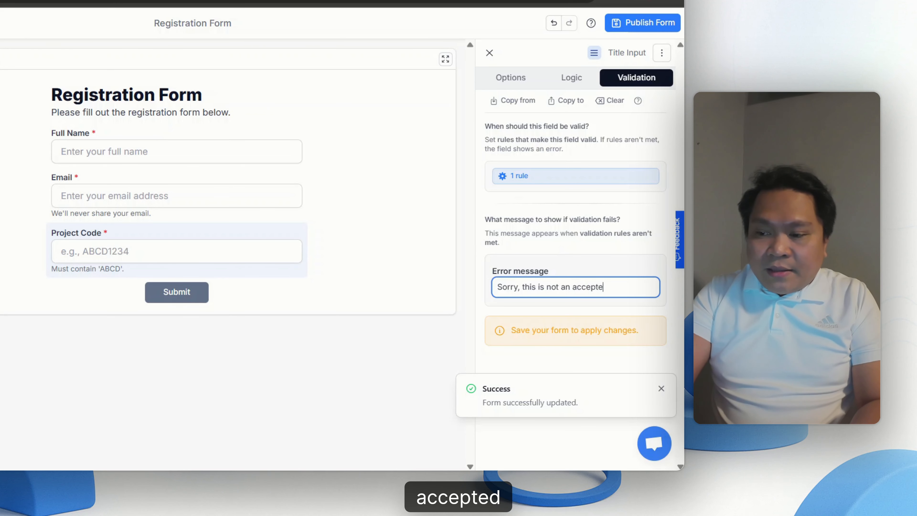
{"action": "type", "text": "d projec"}
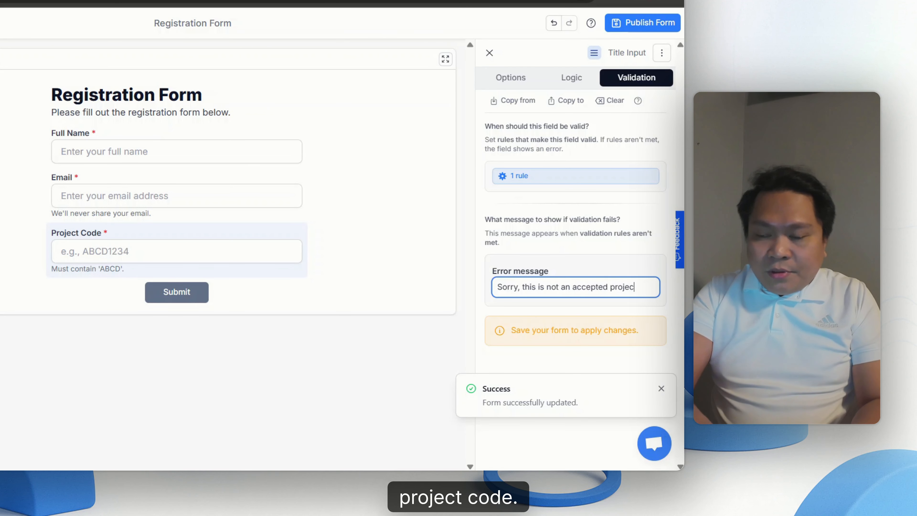
{"action": "type", "text": "t code"}
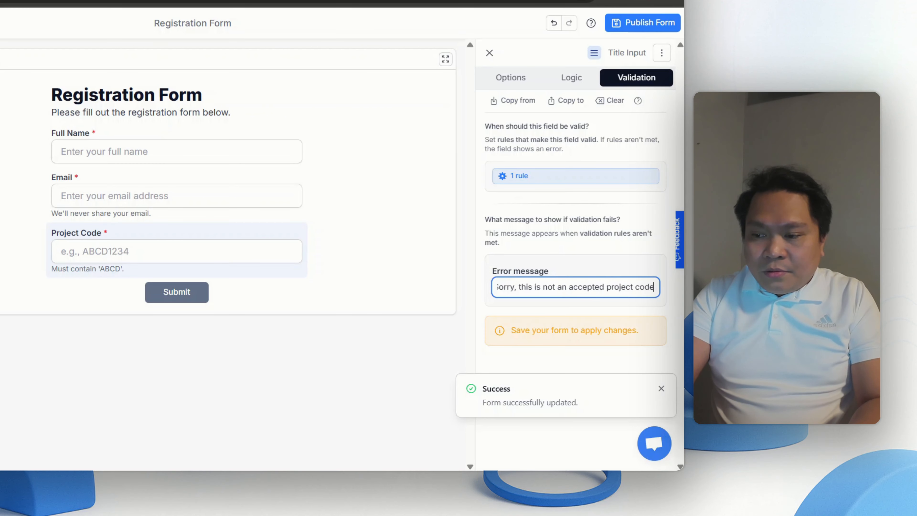
{"action": "type", "text": ". It sho"}
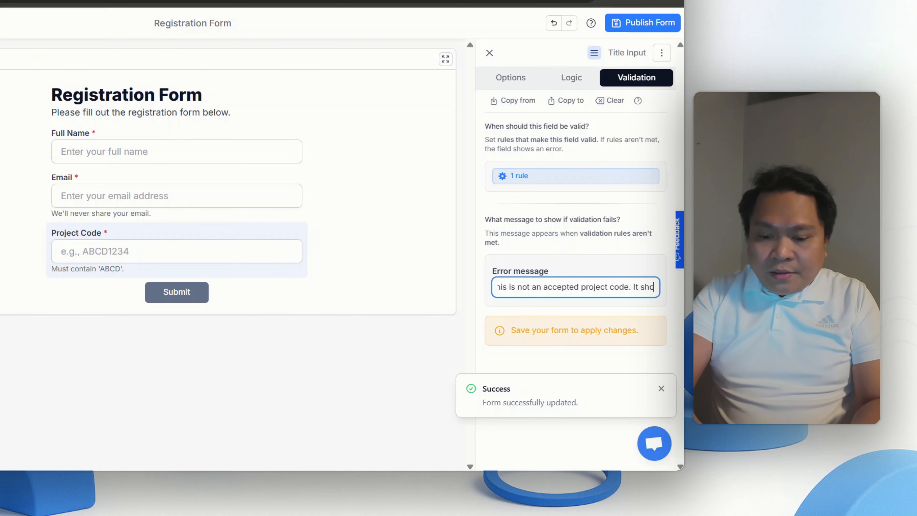
{"action": "type", "text": "uld start wit"}
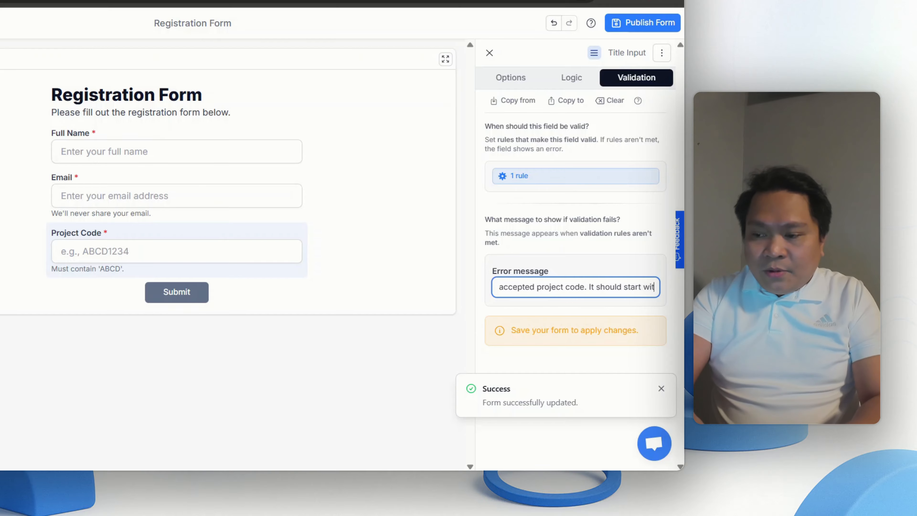
{"action": "type", "text": "h ABCD"}
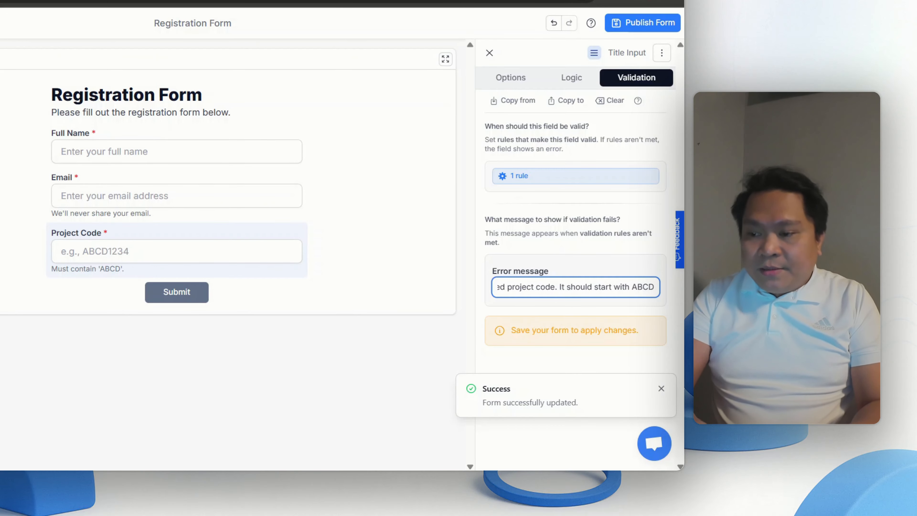
{"action": "type", "text": "."}
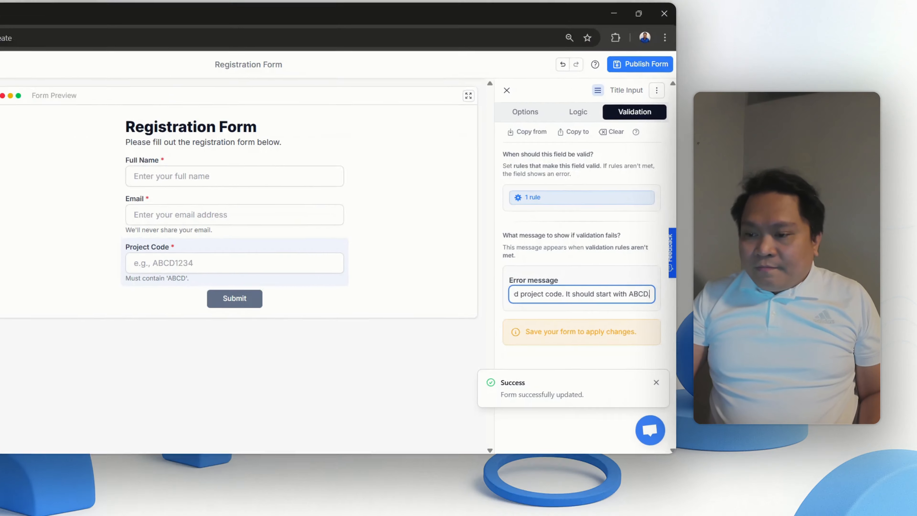
Publish the form, saving its responses to the Notion page titled with only the account owner's first name
{"action": "left_click", "coordinate": [638, 27]}
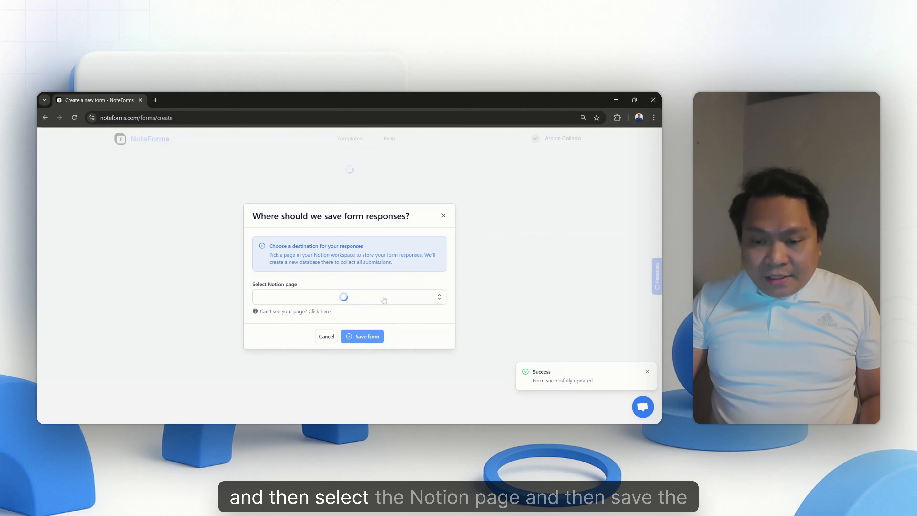
{"action": "left_click", "coordinate": [366, 303]}
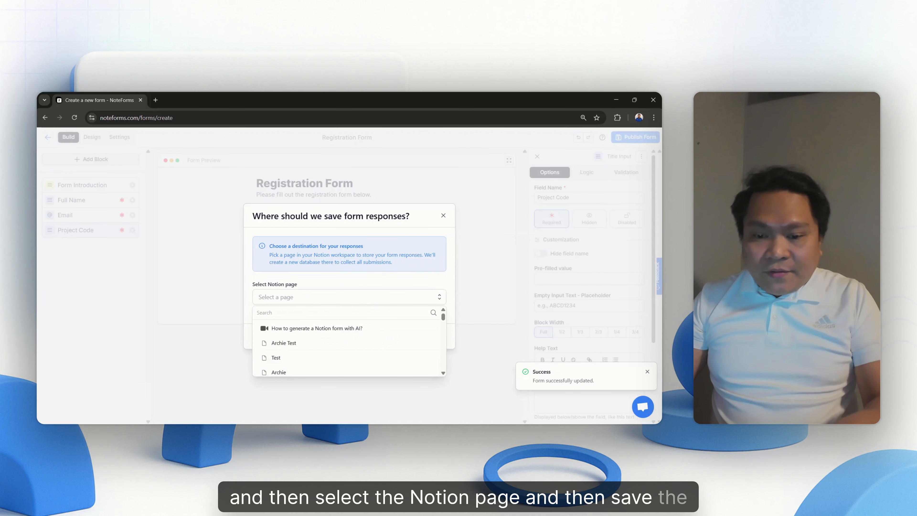
{"action": "type", "text": "archie"}
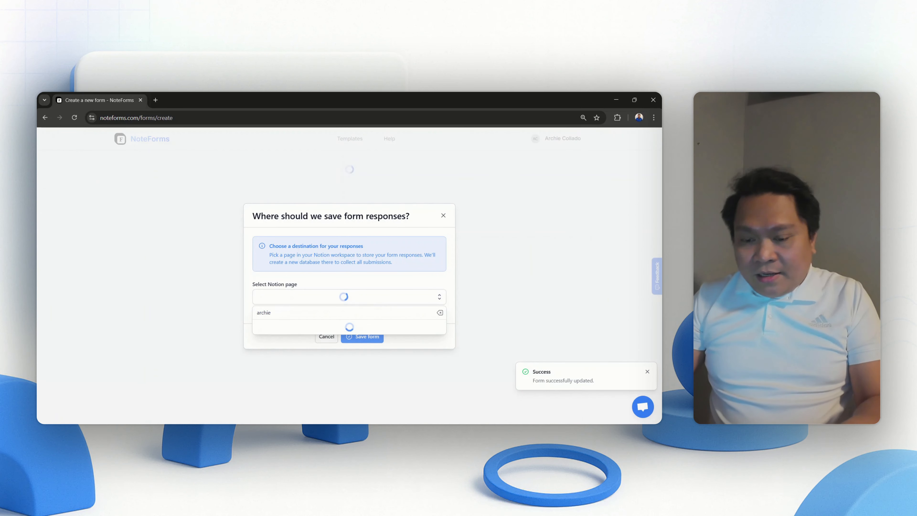
{"action": "left_click", "coordinate": [316, 330]}
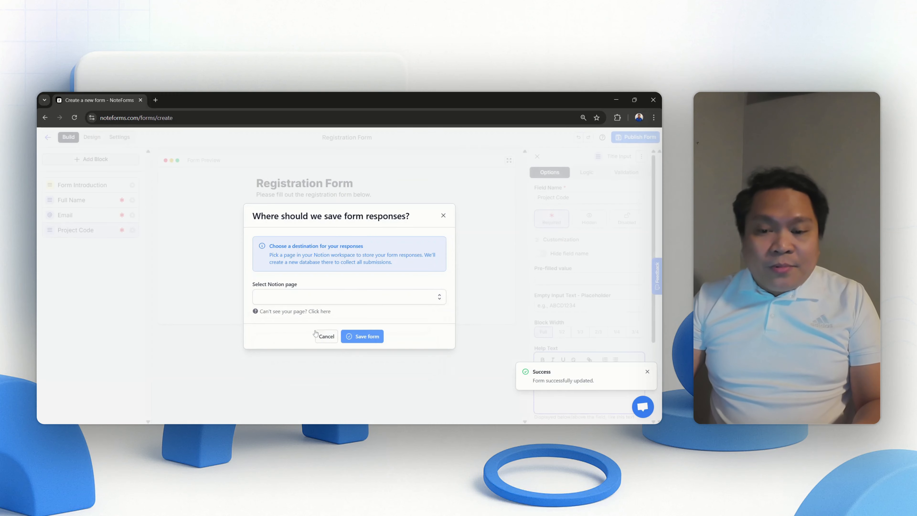
{"action": "left_click", "coordinate": [275, 298]}
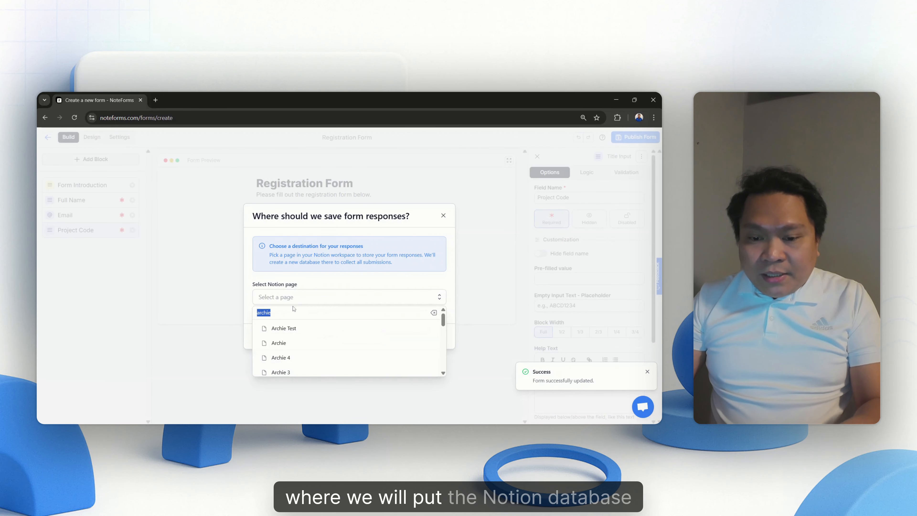
{"action": "left_click", "coordinate": [289, 343]}
{"action": "left_click", "coordinate": [361, 336]}
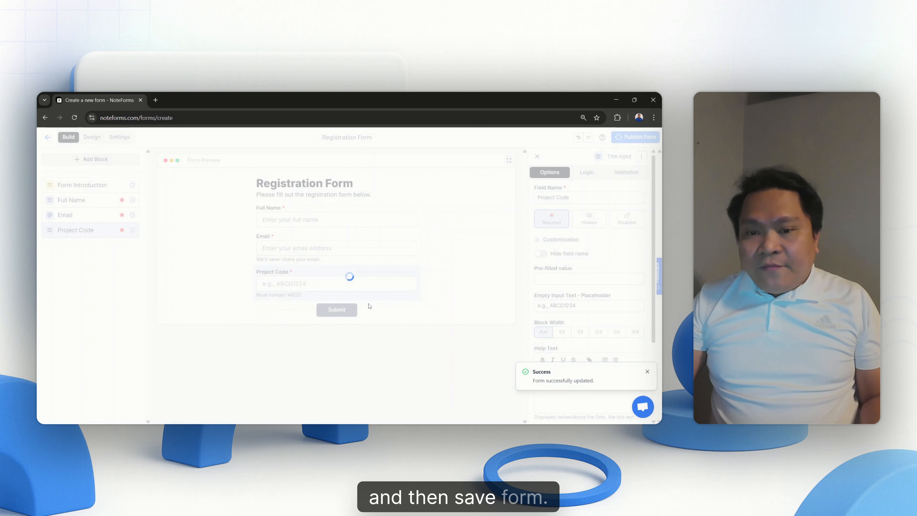